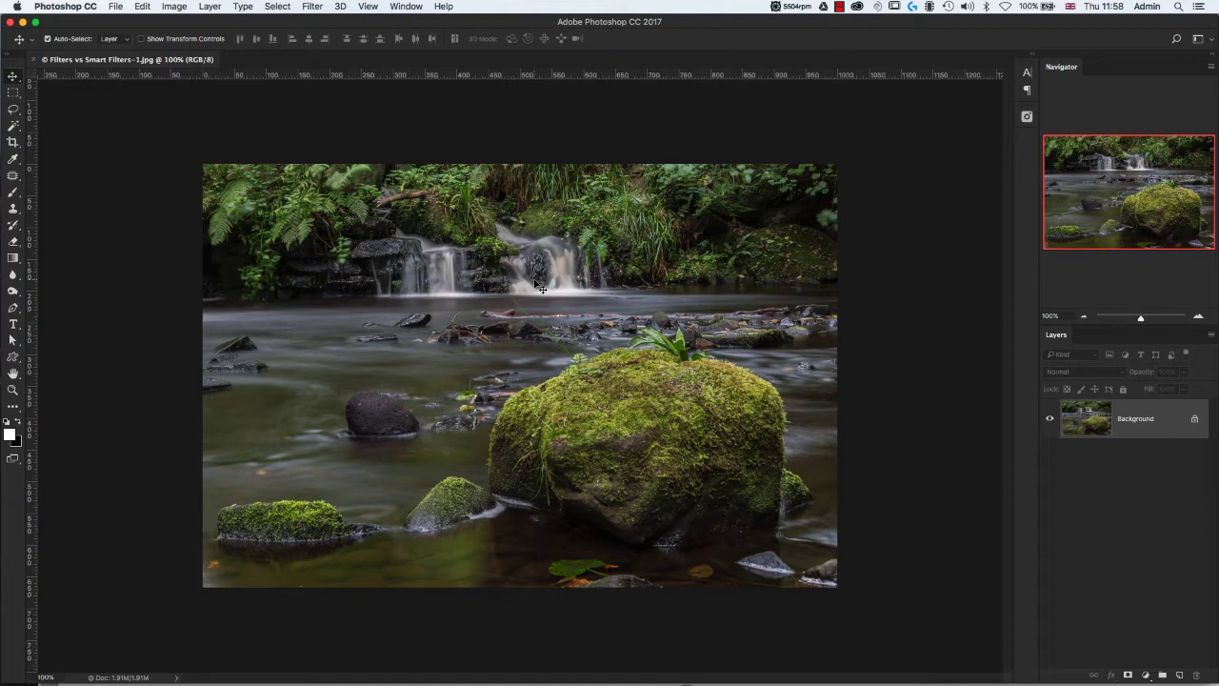
Apply a 14 px Iris Blur centred on the large mossy boulder directly to the Background layer, and undo it.
click(312, 6)
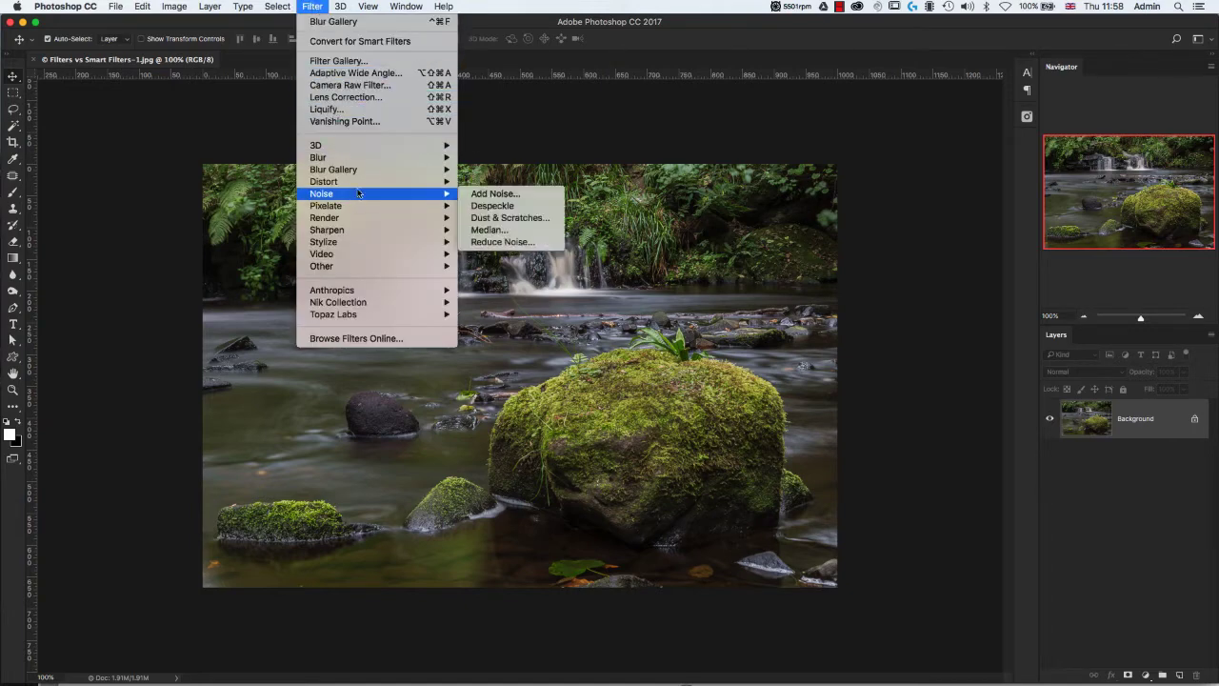
mouse_move(363, 172)
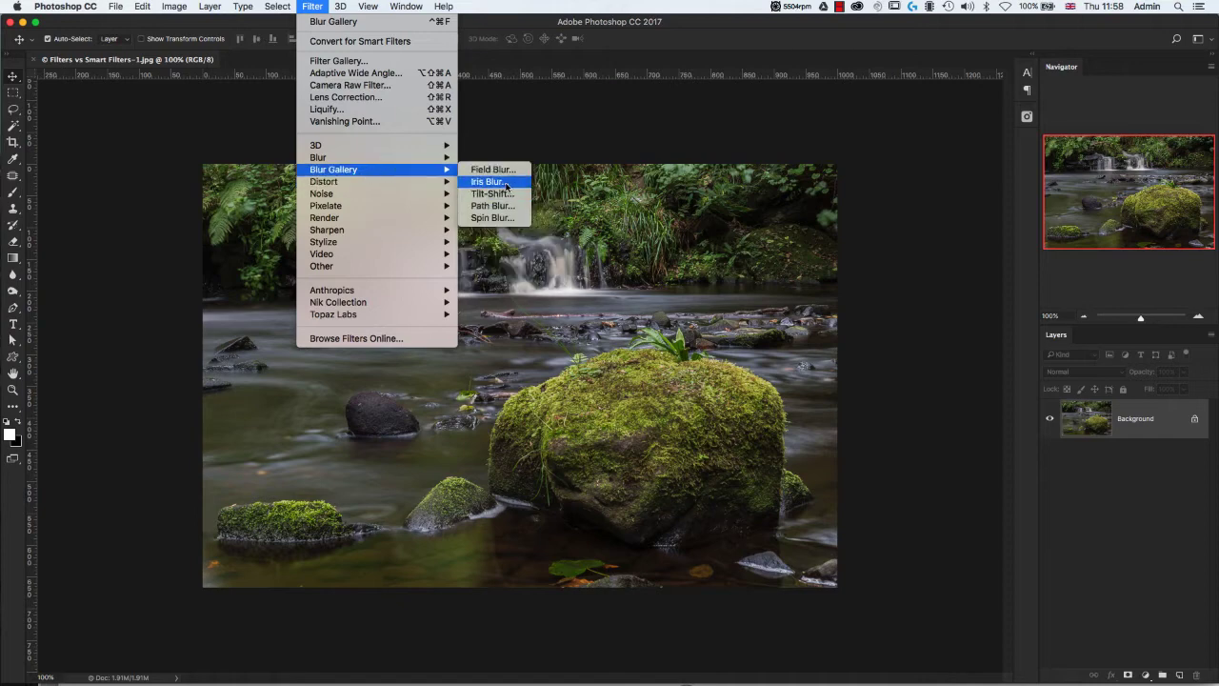
click(629, 229)
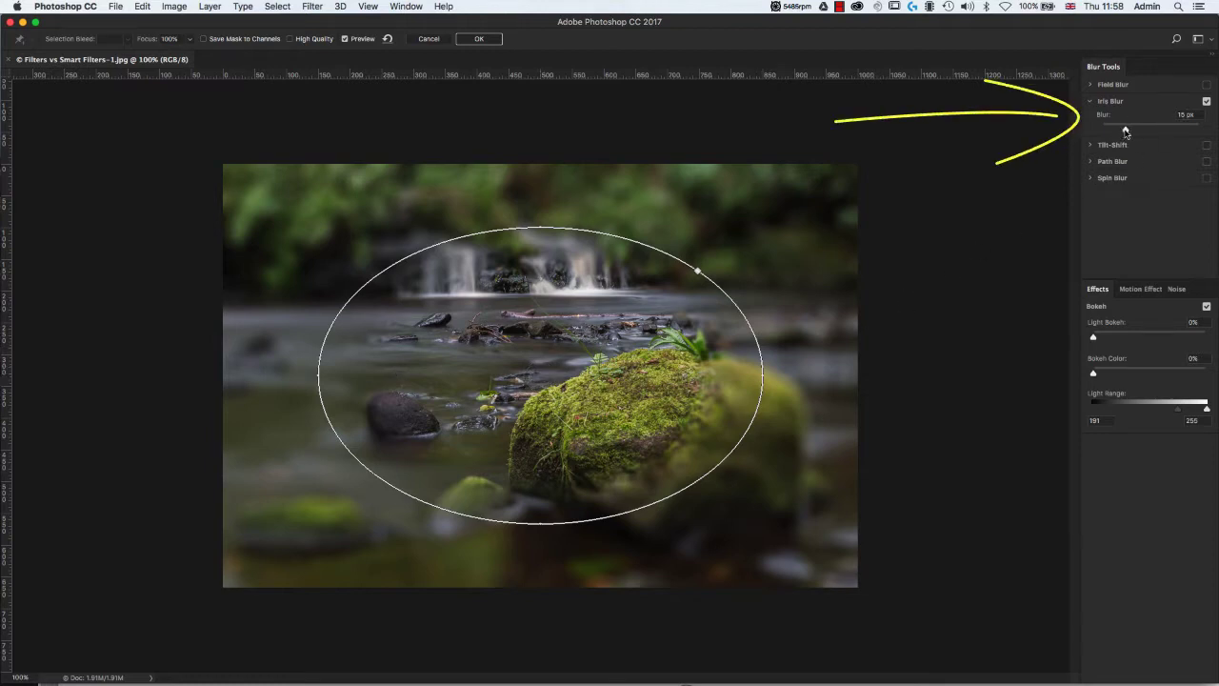
drag(1127, 133, 1121, 133)
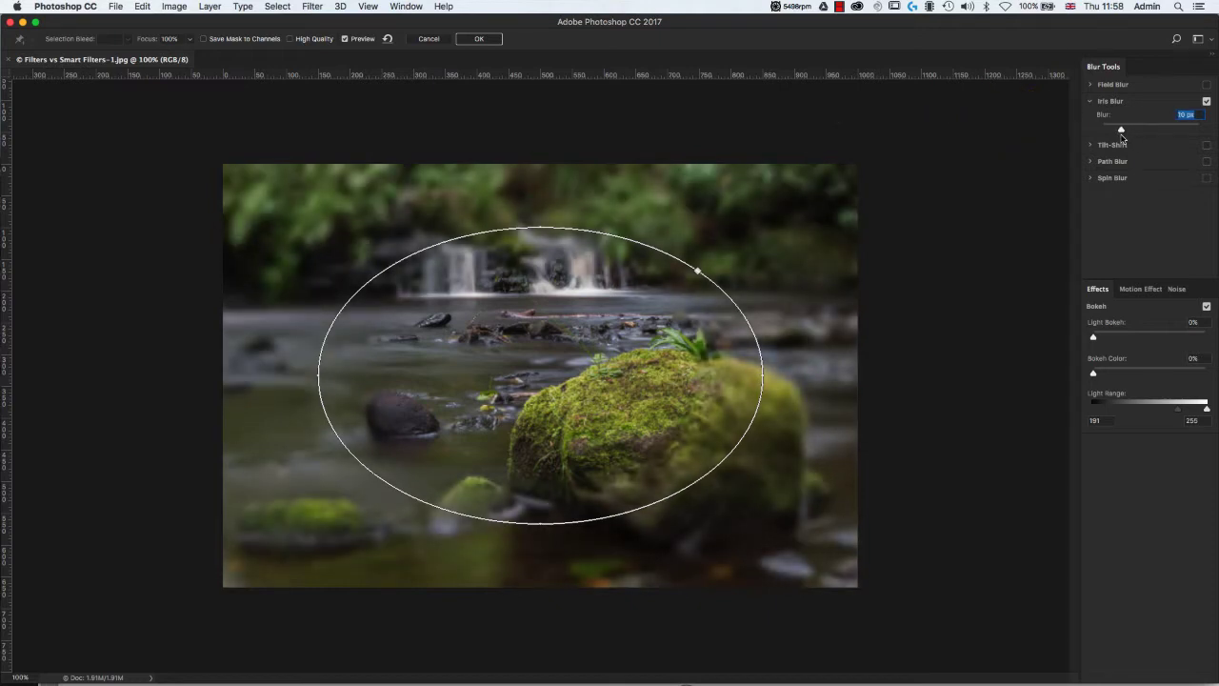
drag(540, 374, 665, 443)
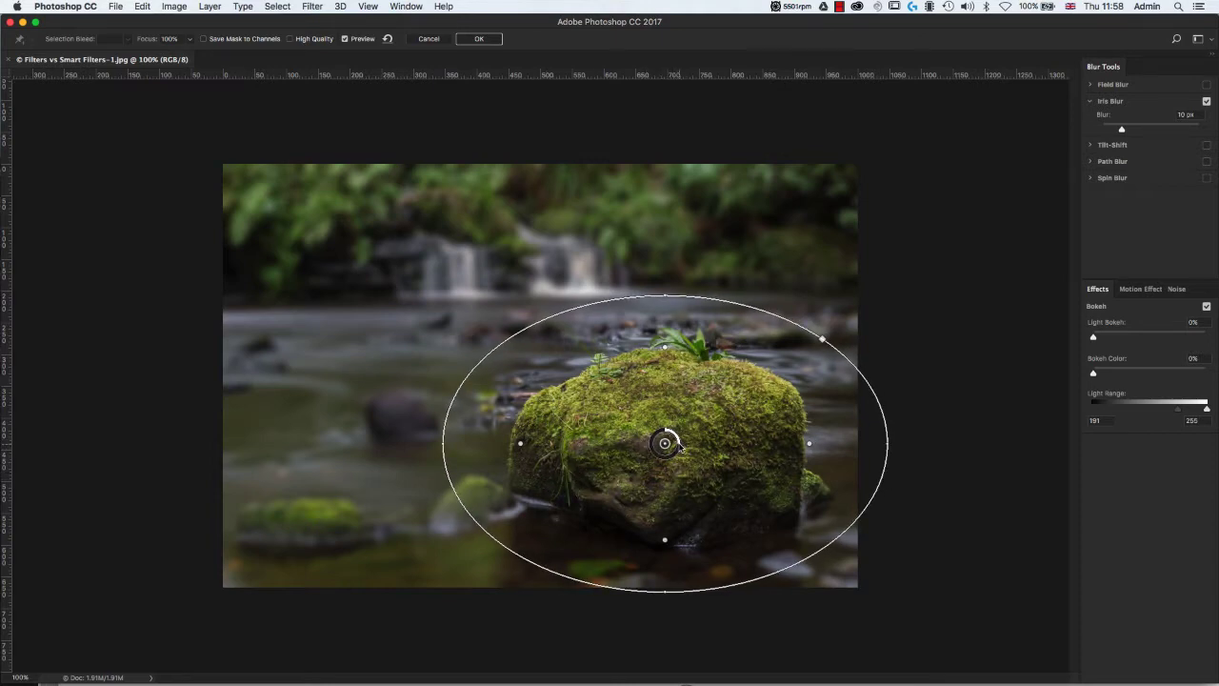
mouse_move(680, 447)
mouse_down()
mouse_move(676, 436)
mouse_move(680, 457)
mouse_up()
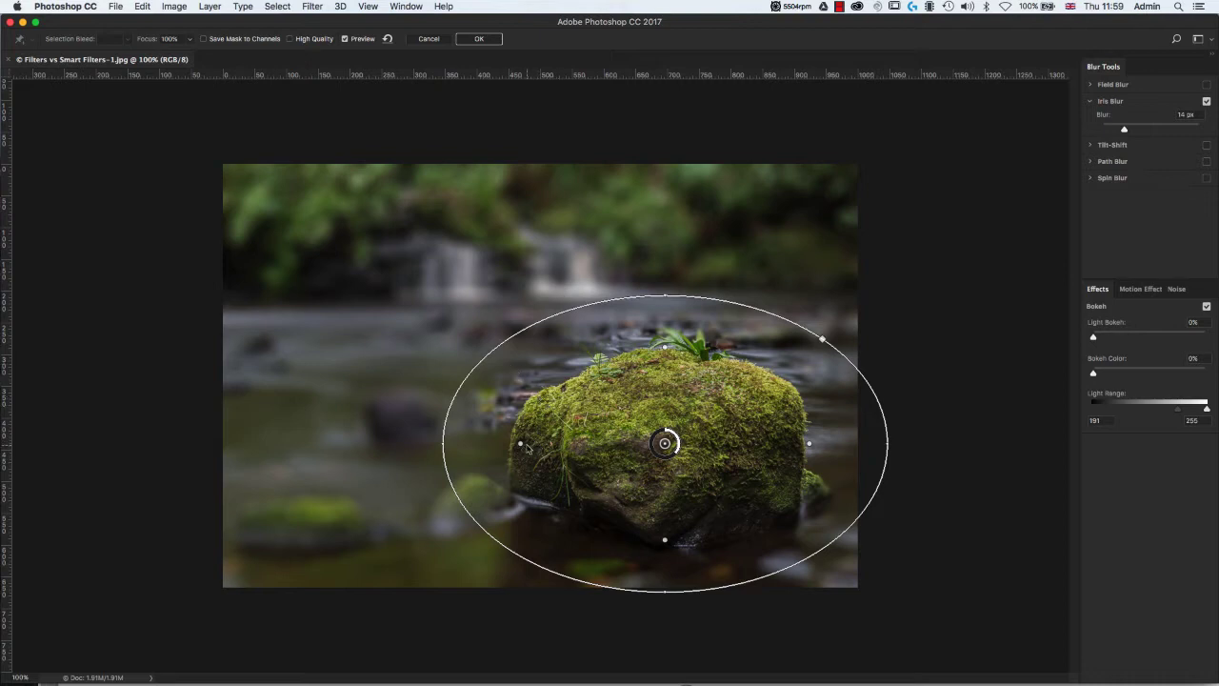
drag(522, 447, 549, 456)
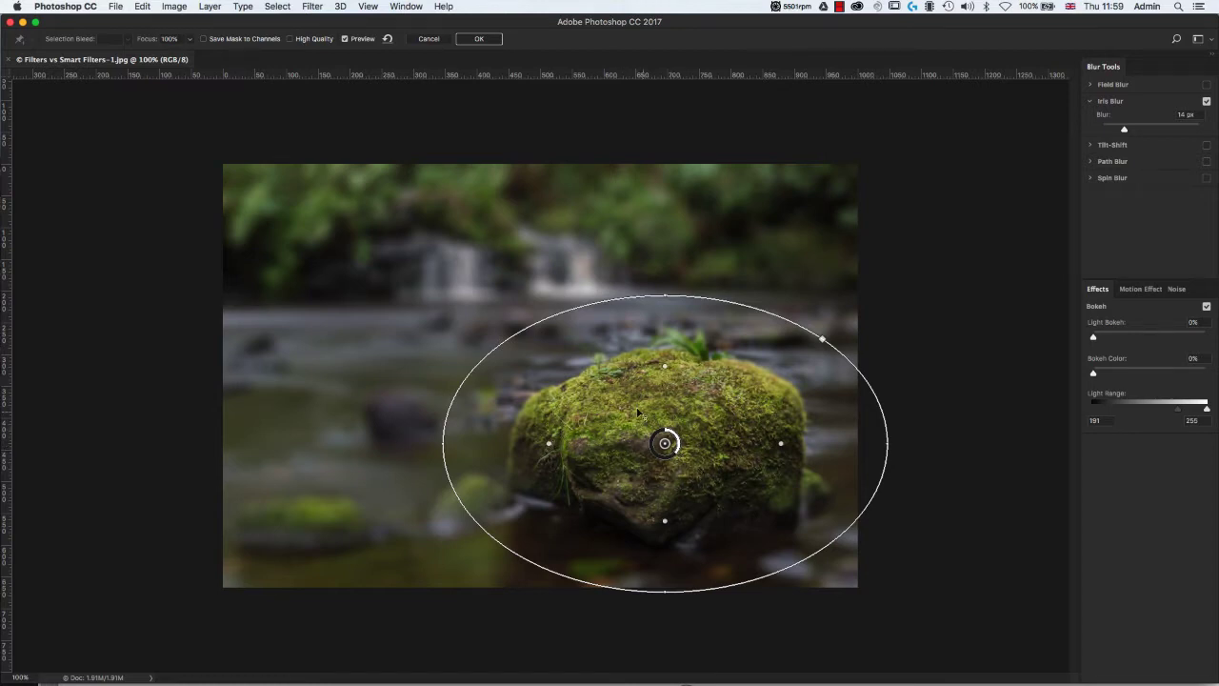
click(486, 41)
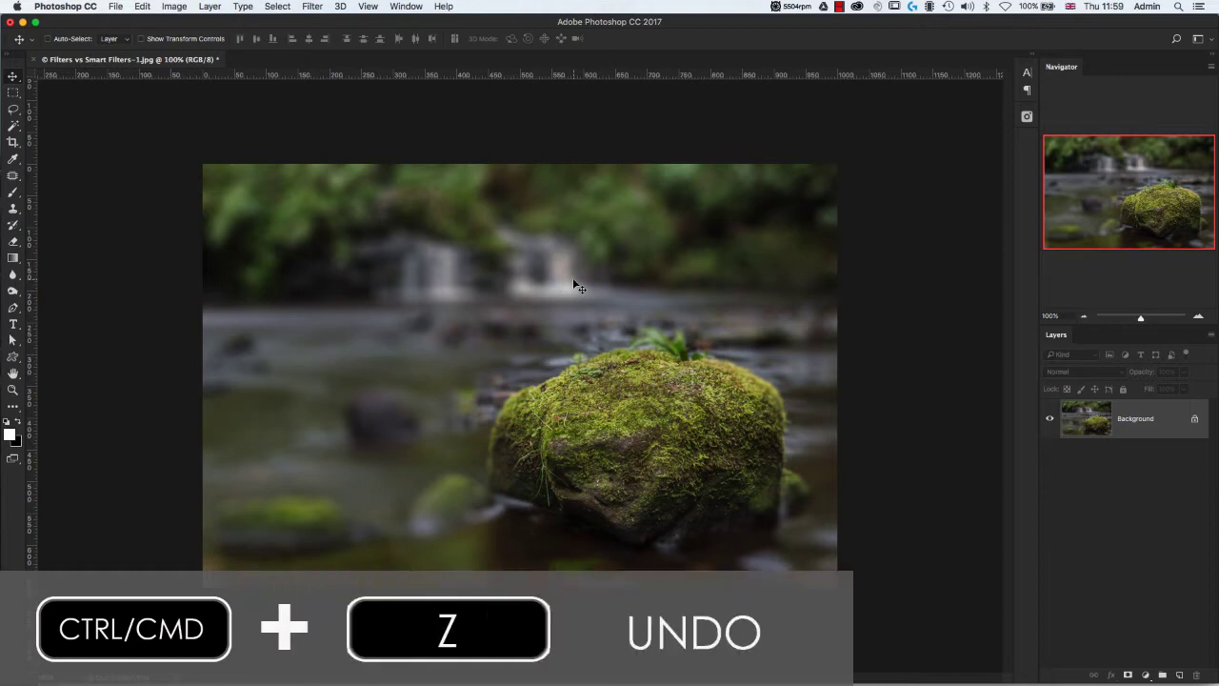
key(super+z)
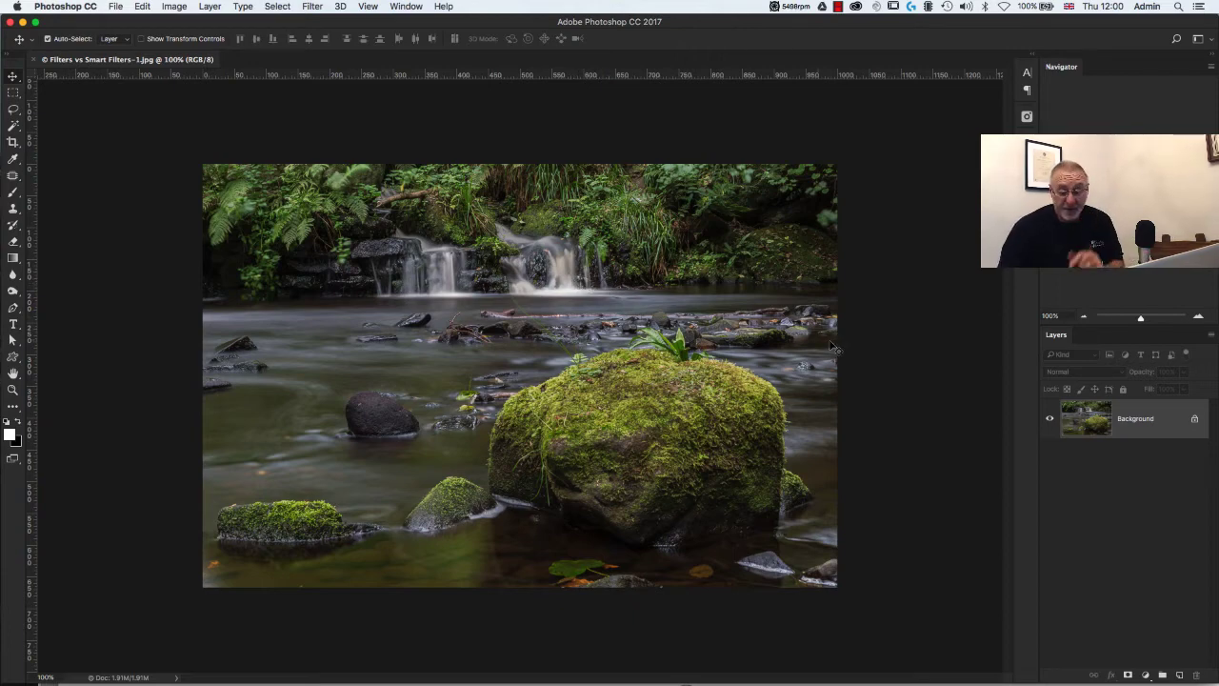
Convert the Background layer for Smart Filters.
right_click(1143, 431)
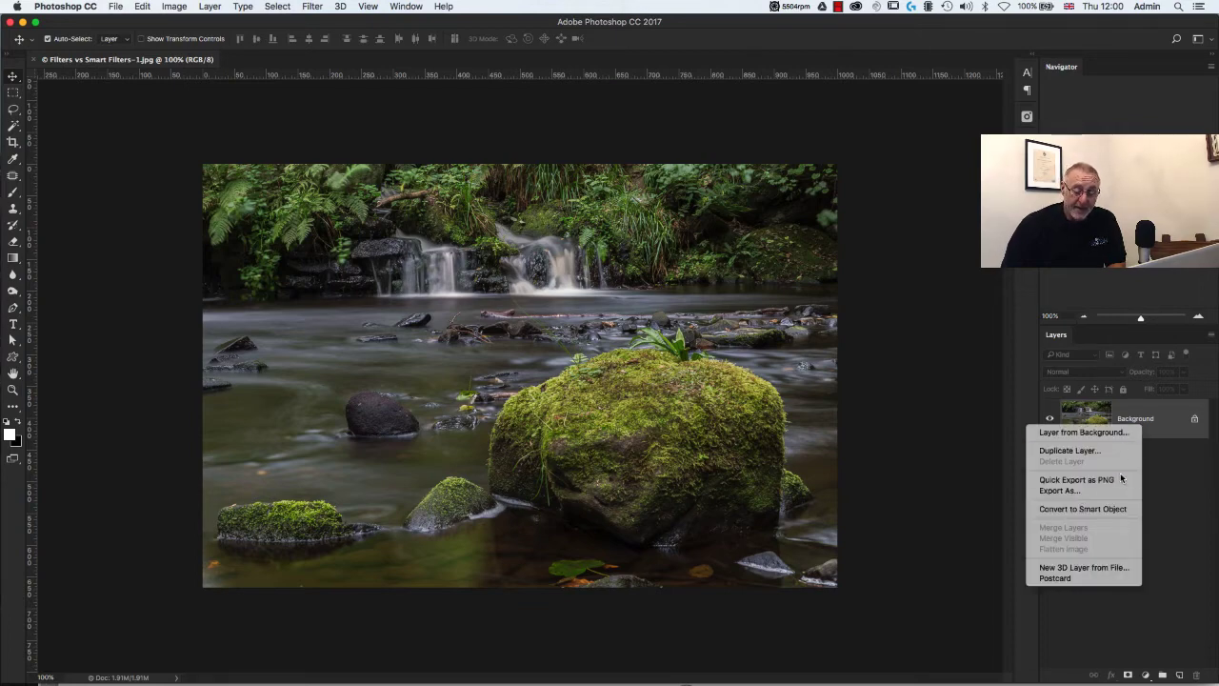
click(312, 8)
click(311, 9)
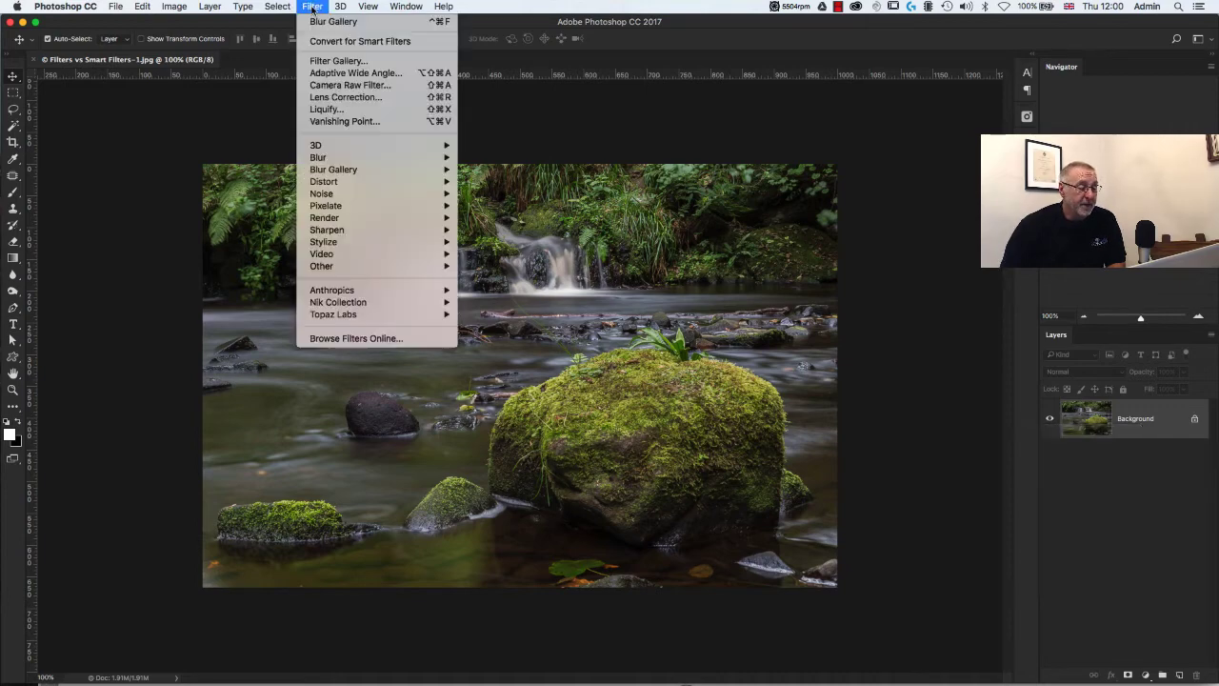
click(426, 45)
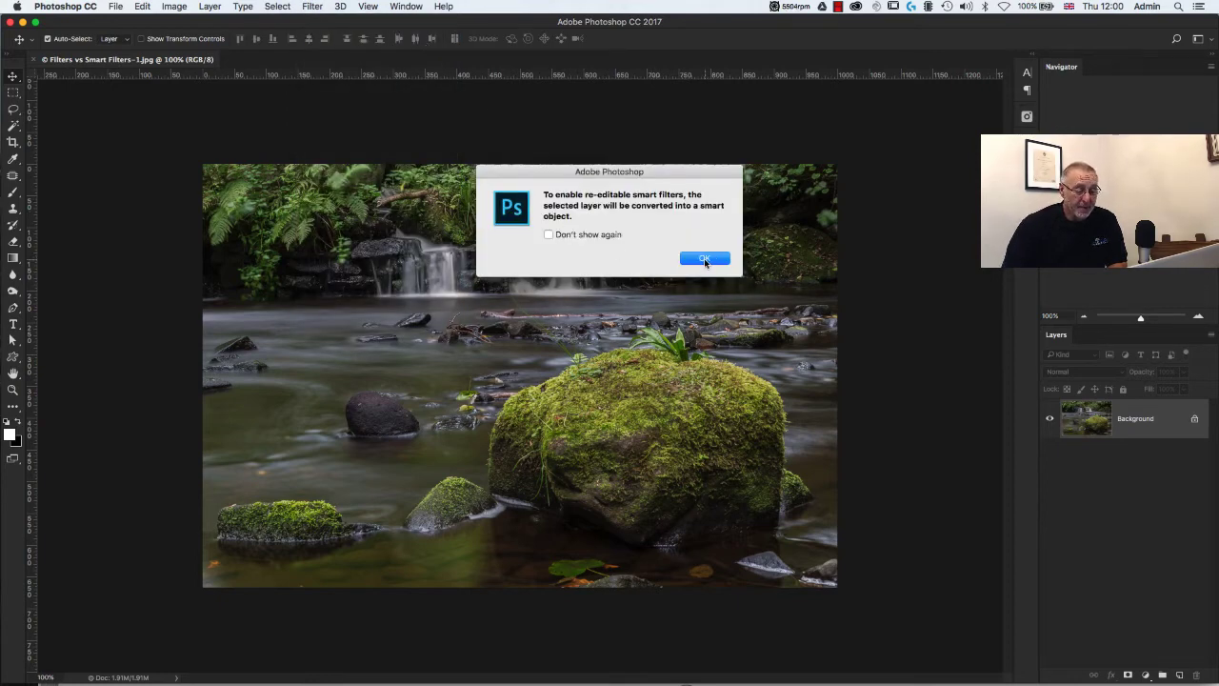
click(705, 259)
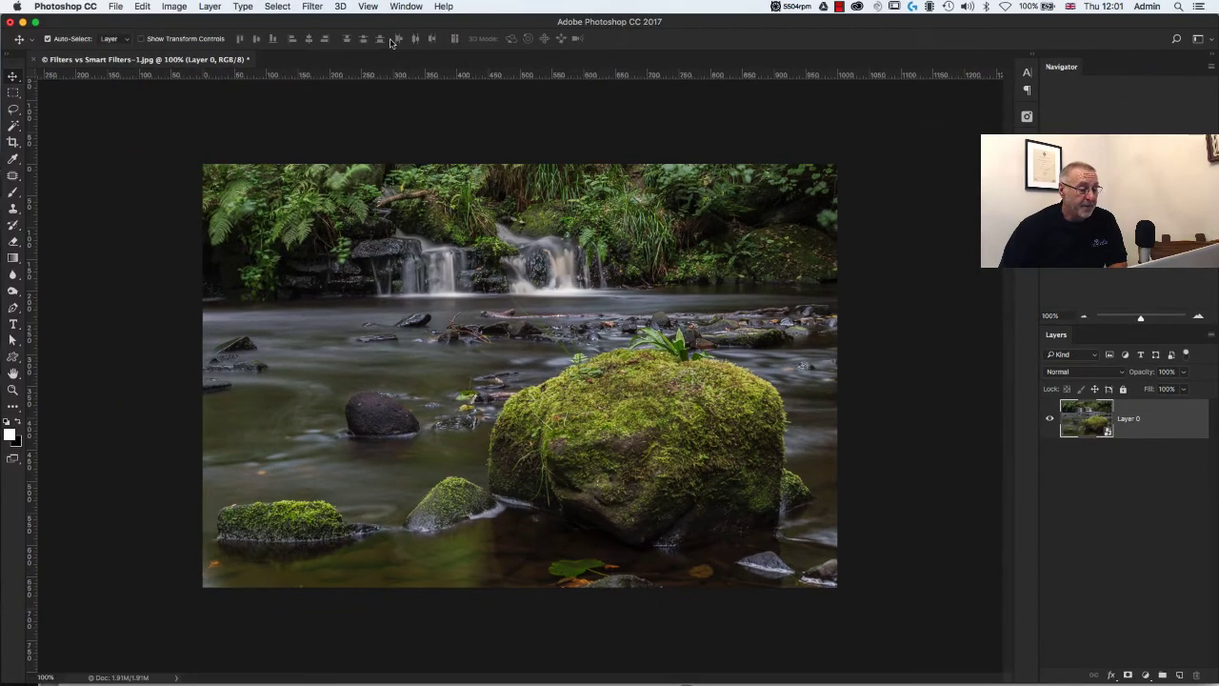
Start an Iris Blur on the smart object layer, centred on the large mossy boulder with a blur of 13 px.
click(311, 8)
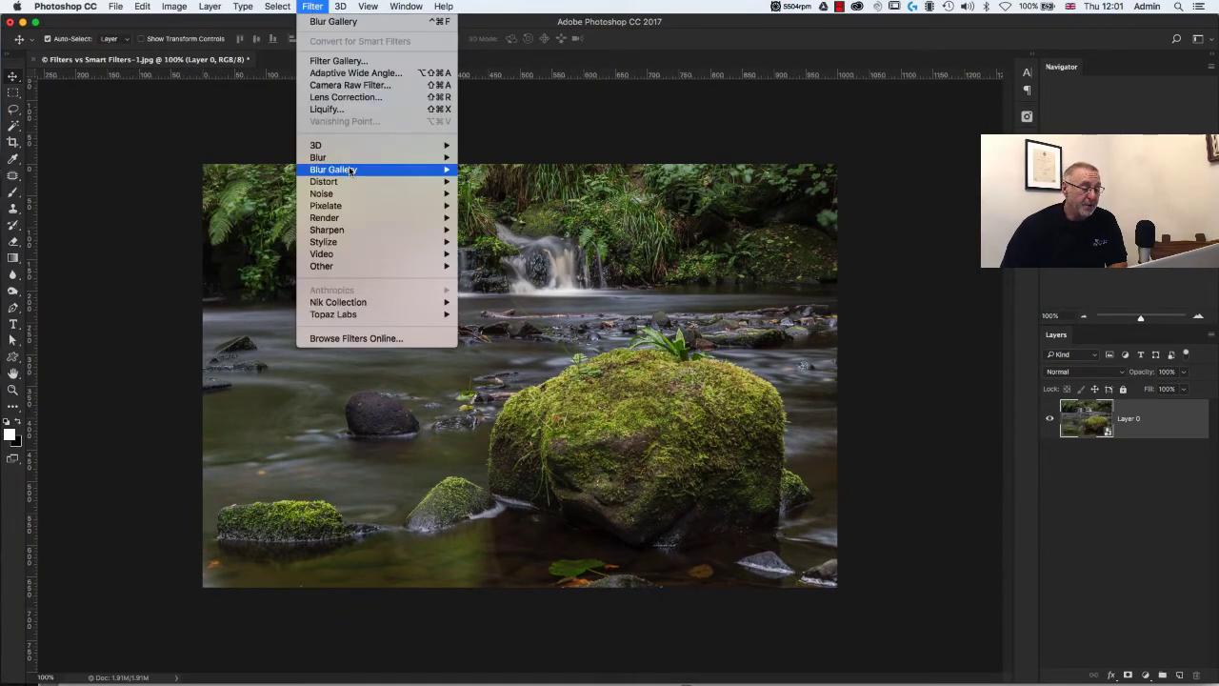
mouse_move(356, 171)
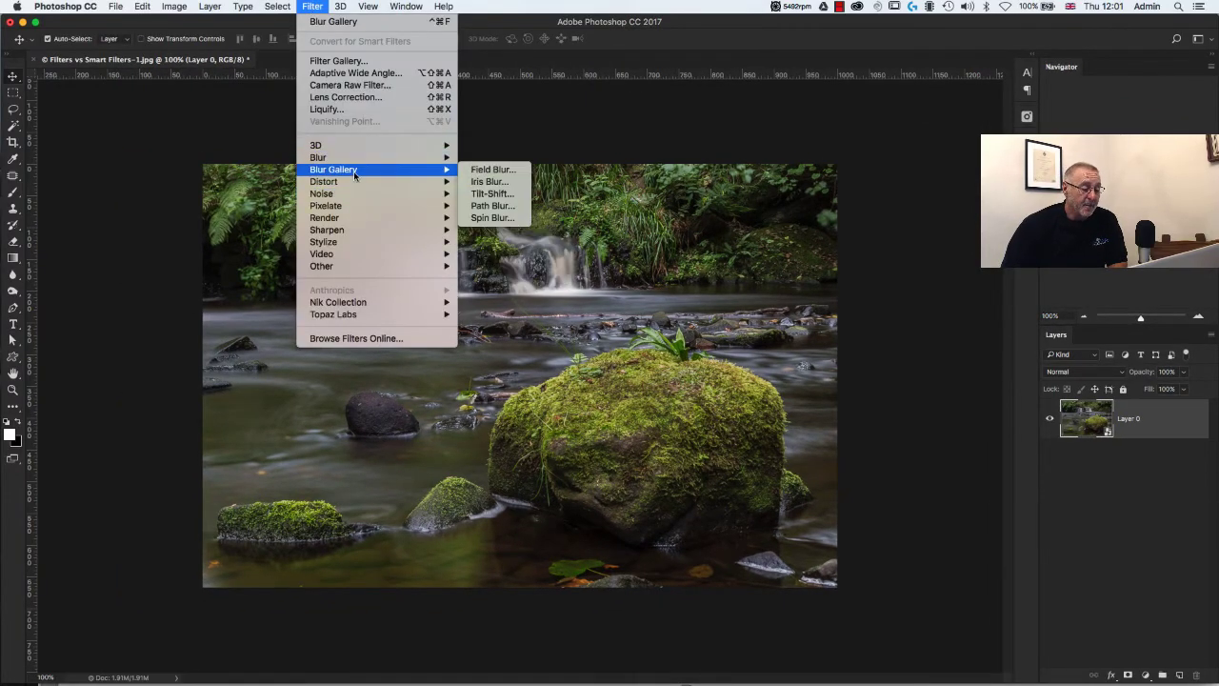
click(496, 189)
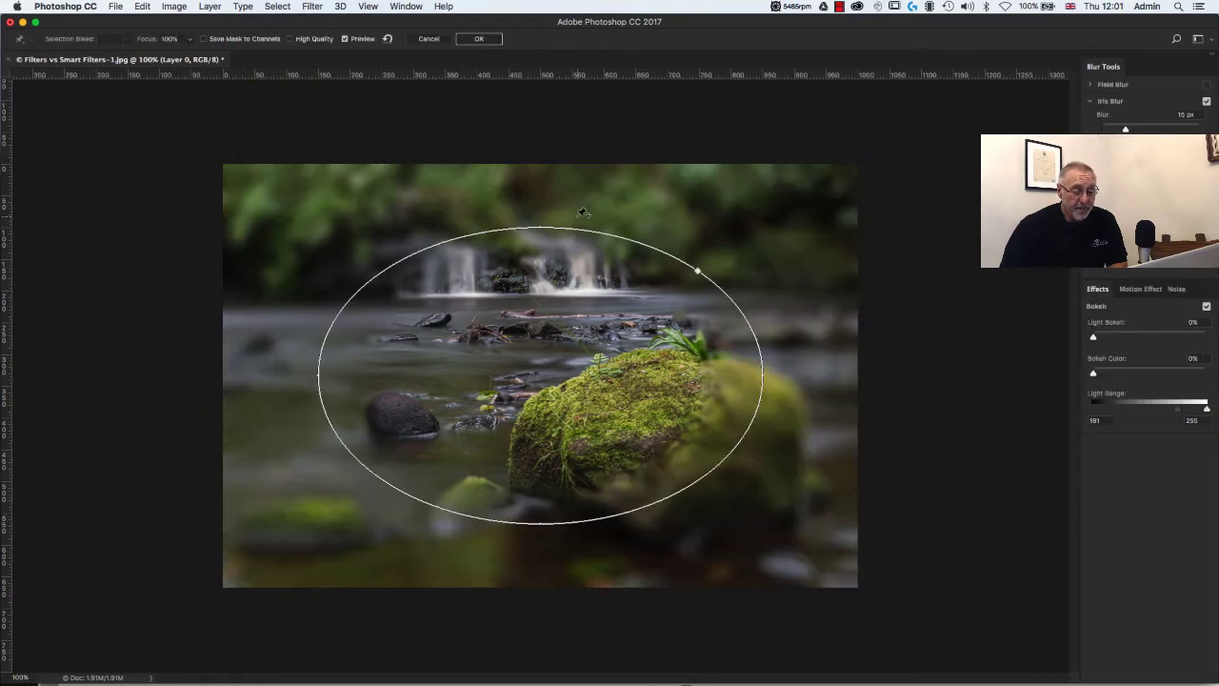
drag(549, 372, 540, 377)
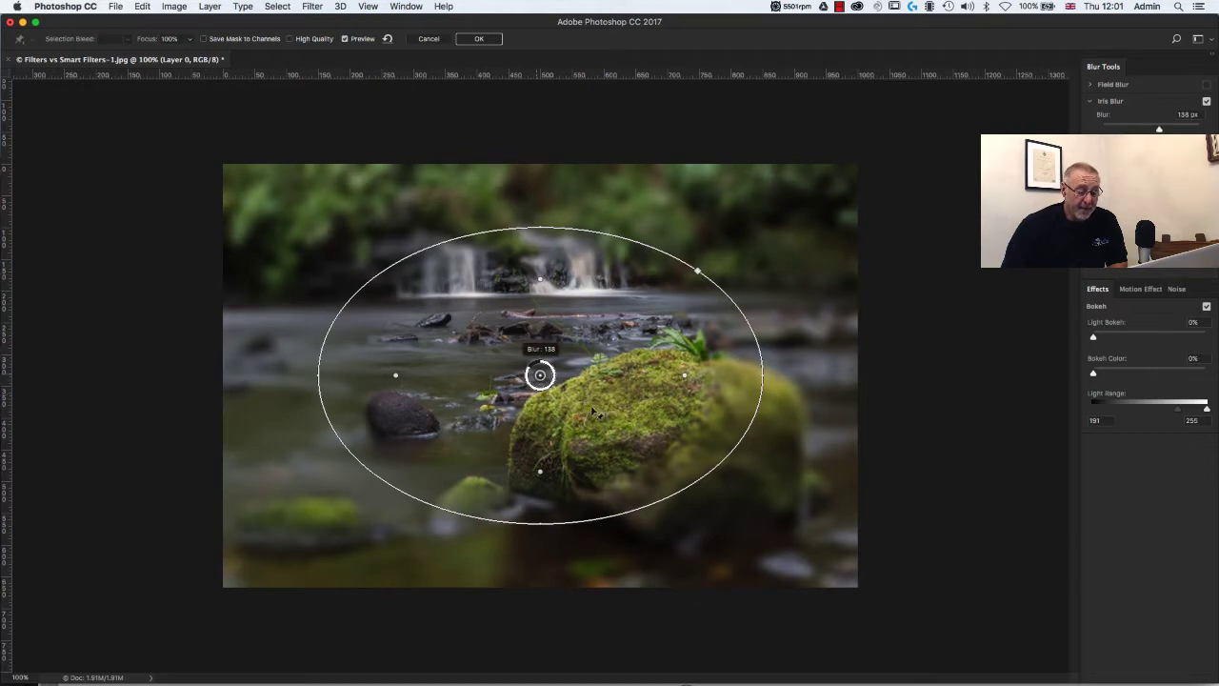
drag(540, 375, 675, 451)
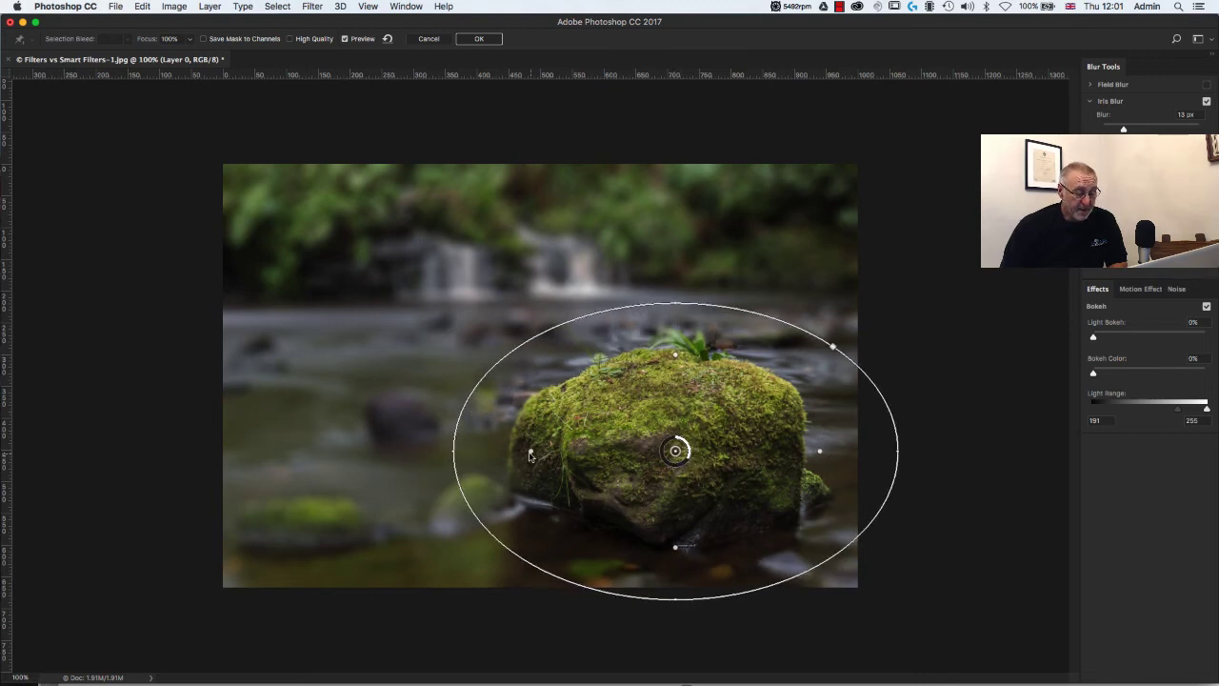
Tighten the sharp zone and shrink the iris ellipse around the boulder, and apply the blur.
drag(529, 457, 539, 456)
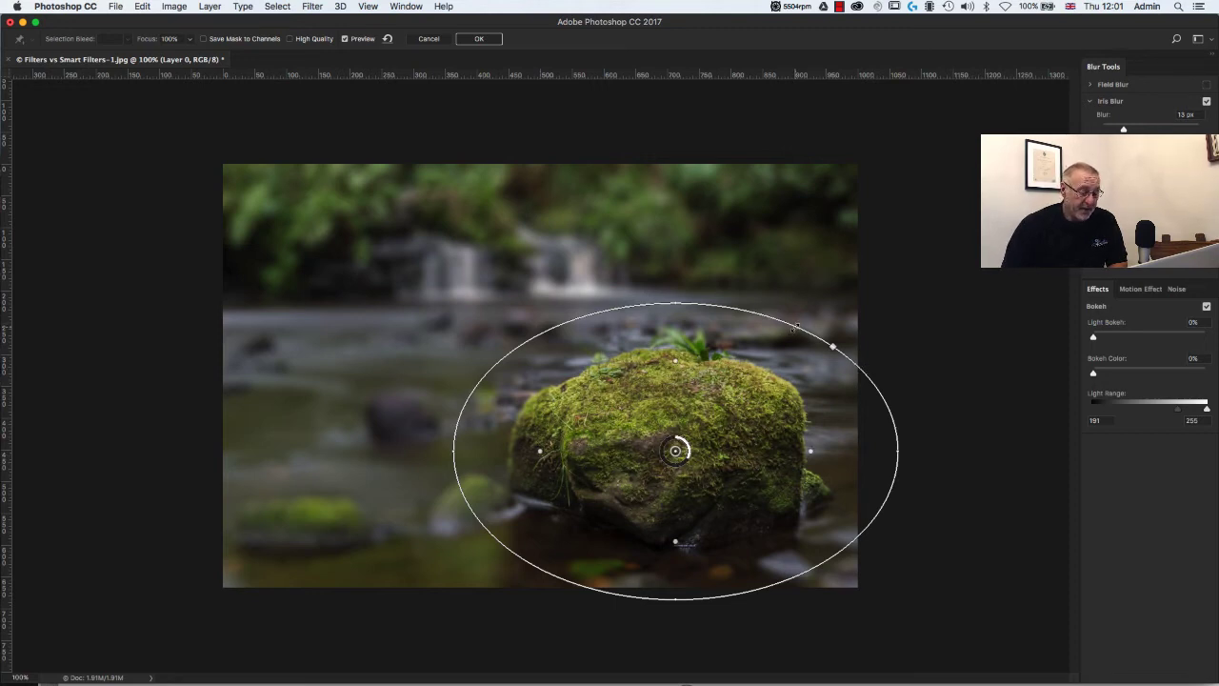
drag(795, 327, 777, 341)
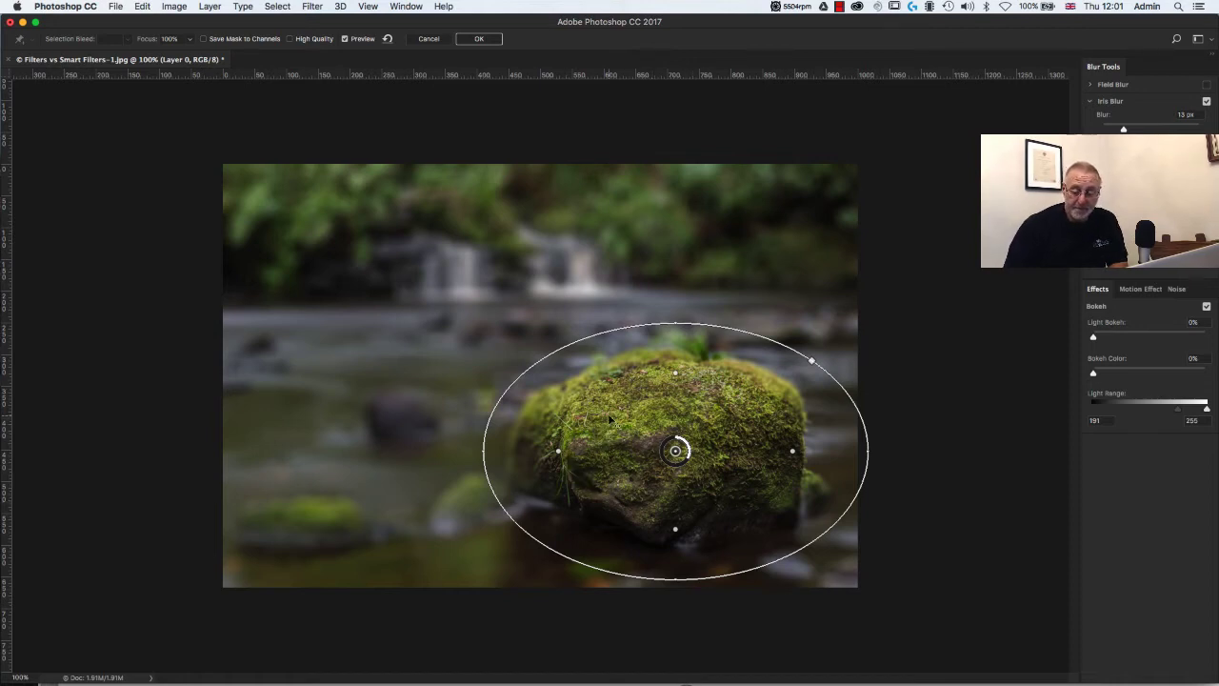
click(480, 40)
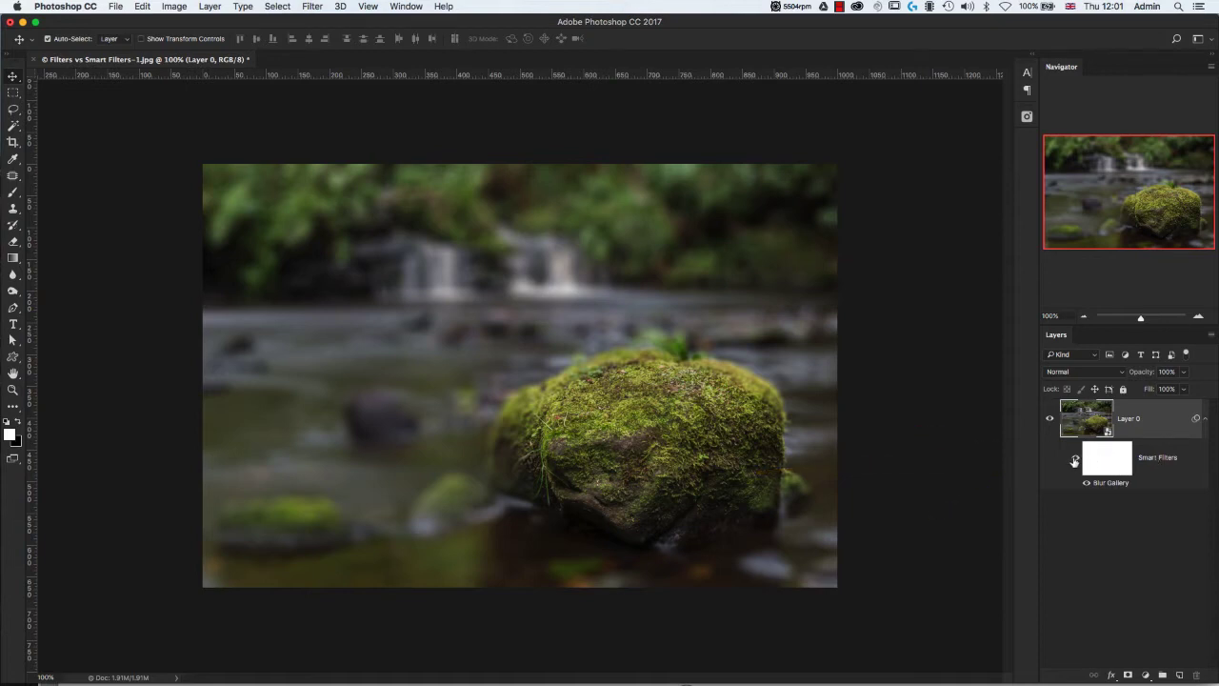
Hide and show the Smart Filters to compare the image with and without the blur.
click(1077, 461)
click(1076, 461)
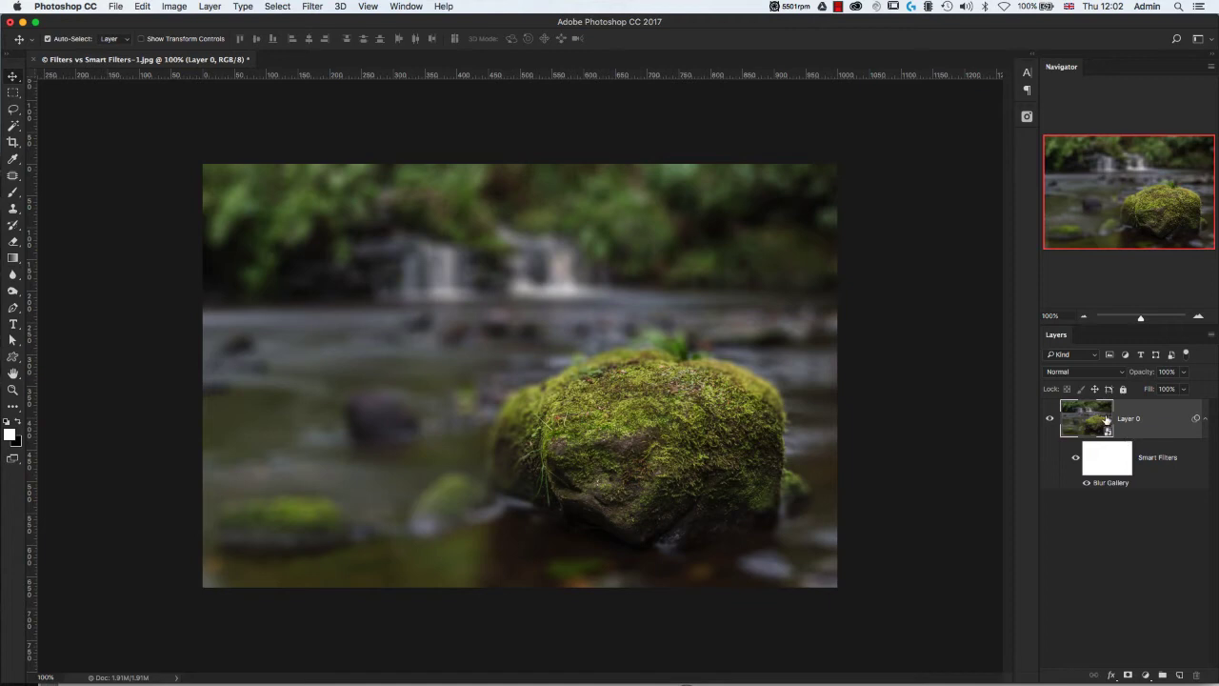
Reopen the Blur Gallery smart filter for editing and replace the Iris Blur with a Field Blur.
double_click(1108, 483)
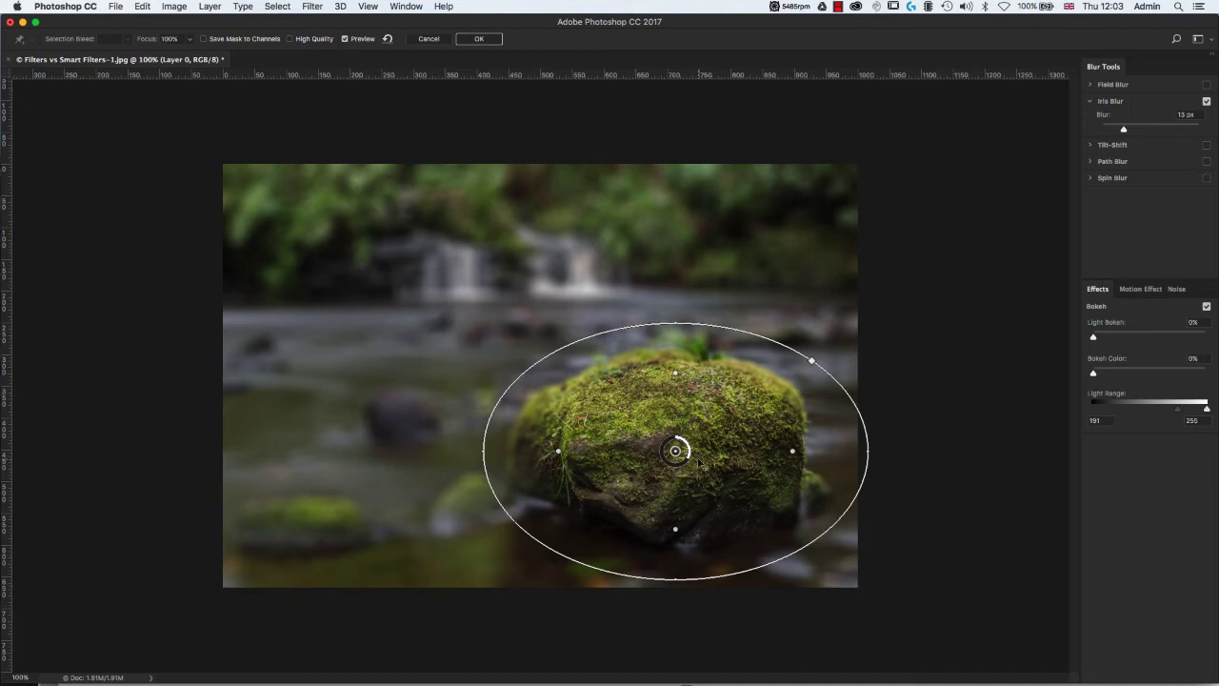
drag(690, 461, 691, 462)
click(1207, 101)
click(1091, 102)
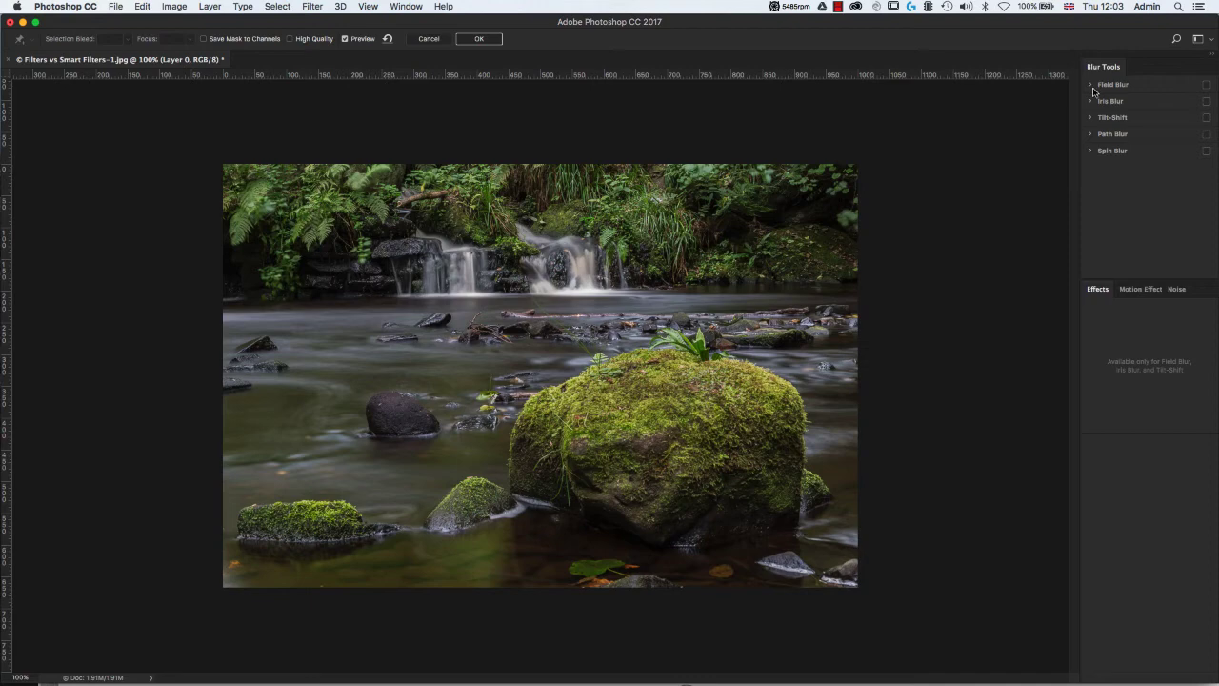
click(1207, 85)
click(1089, 85)
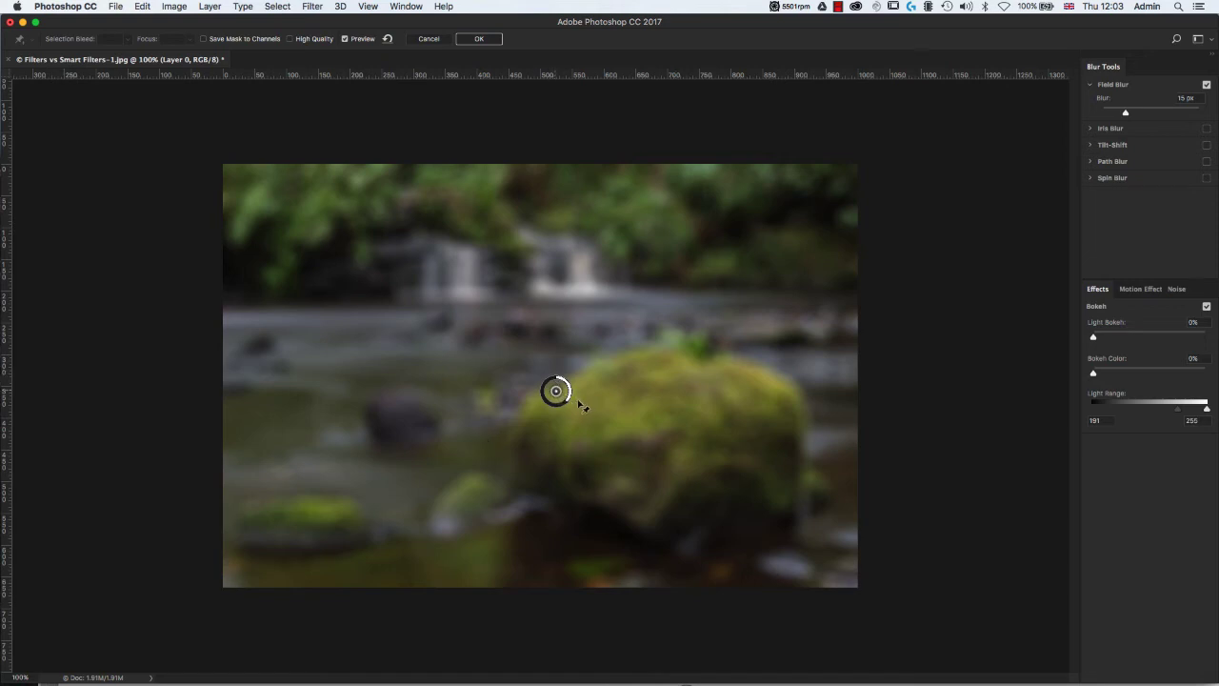
Move the Field Blur pin onto the large mossy boulder and set its blur to 0 px.
drag(560, 394, 682, 447)
drag(696, 447, 685, 428)
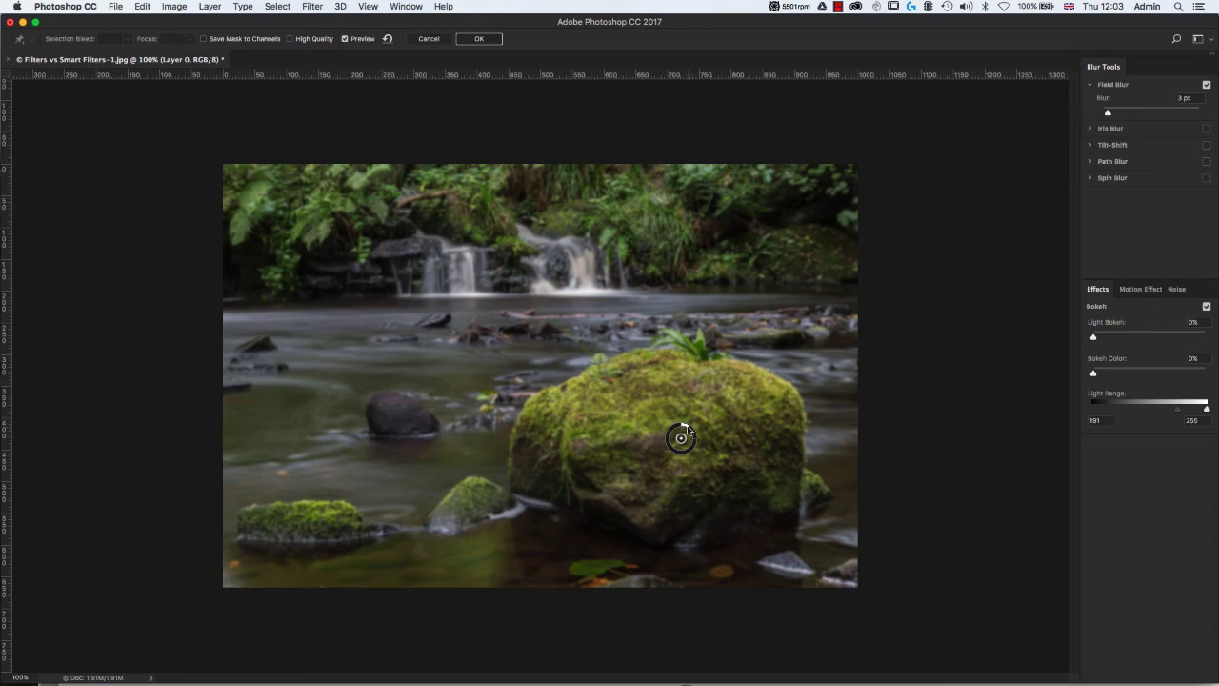
drag(684, 425, 681, 425)
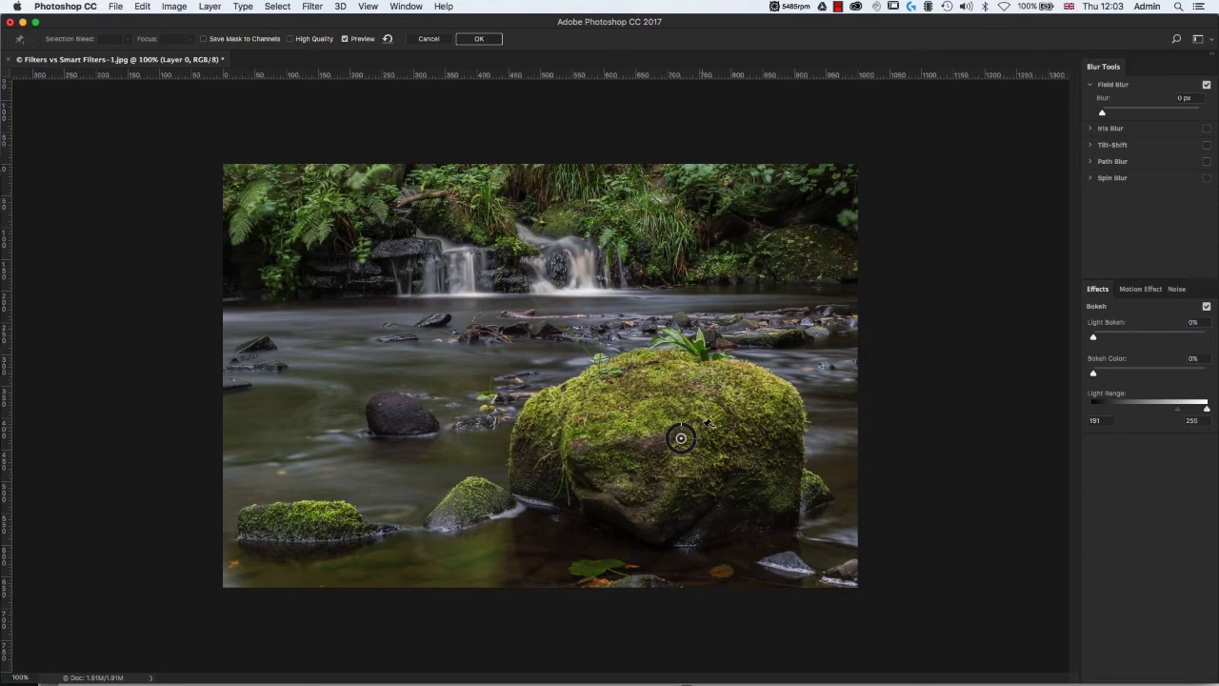
Add 15 px Field Blur pins over the foliage on both sides of the waterfall, and a weaker one over the lower-left water.
click(324, 236)
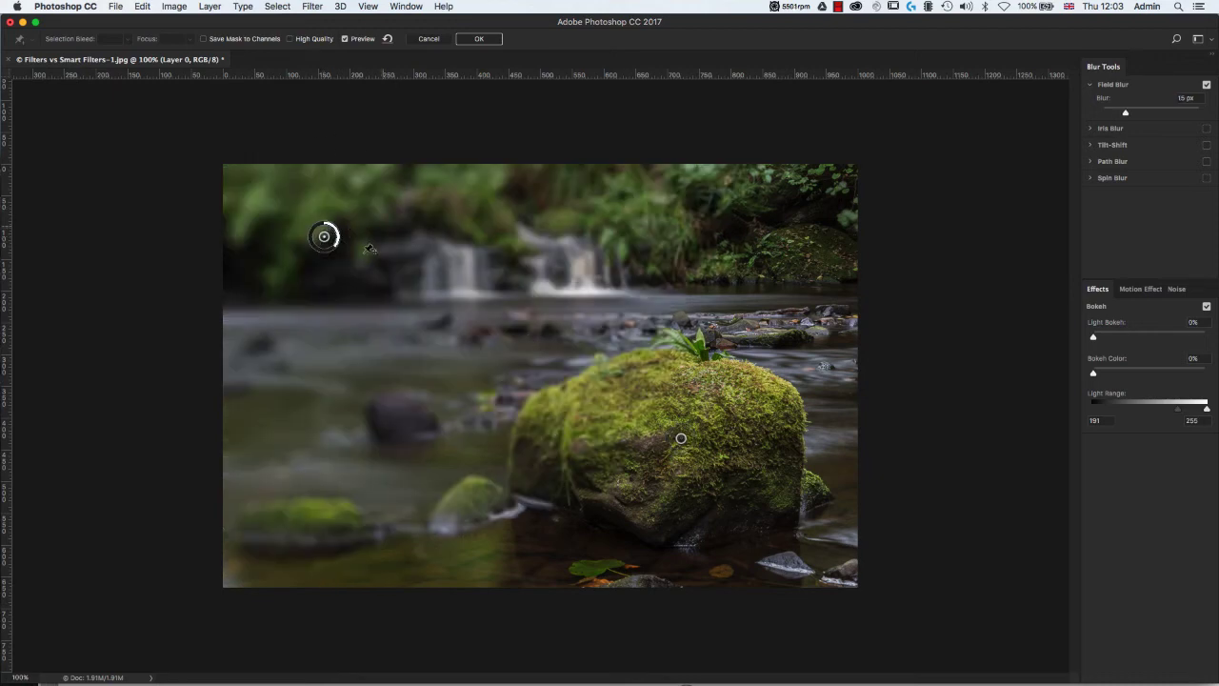
click(785, 228)
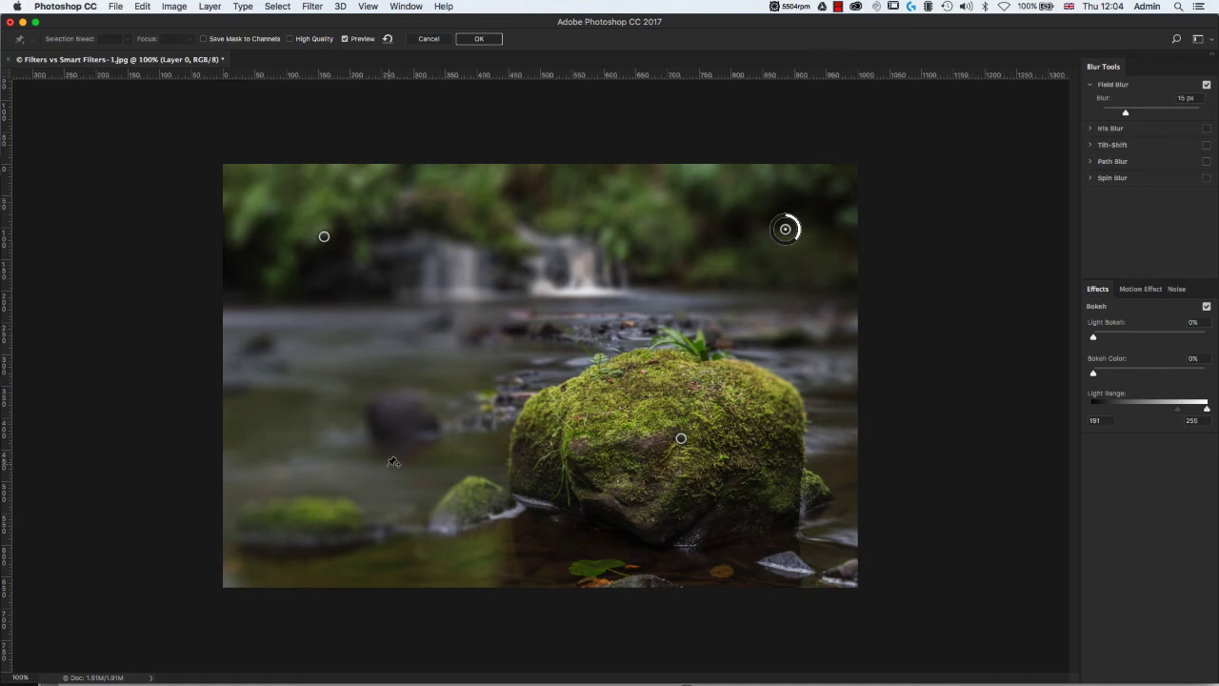
click(348, 464)
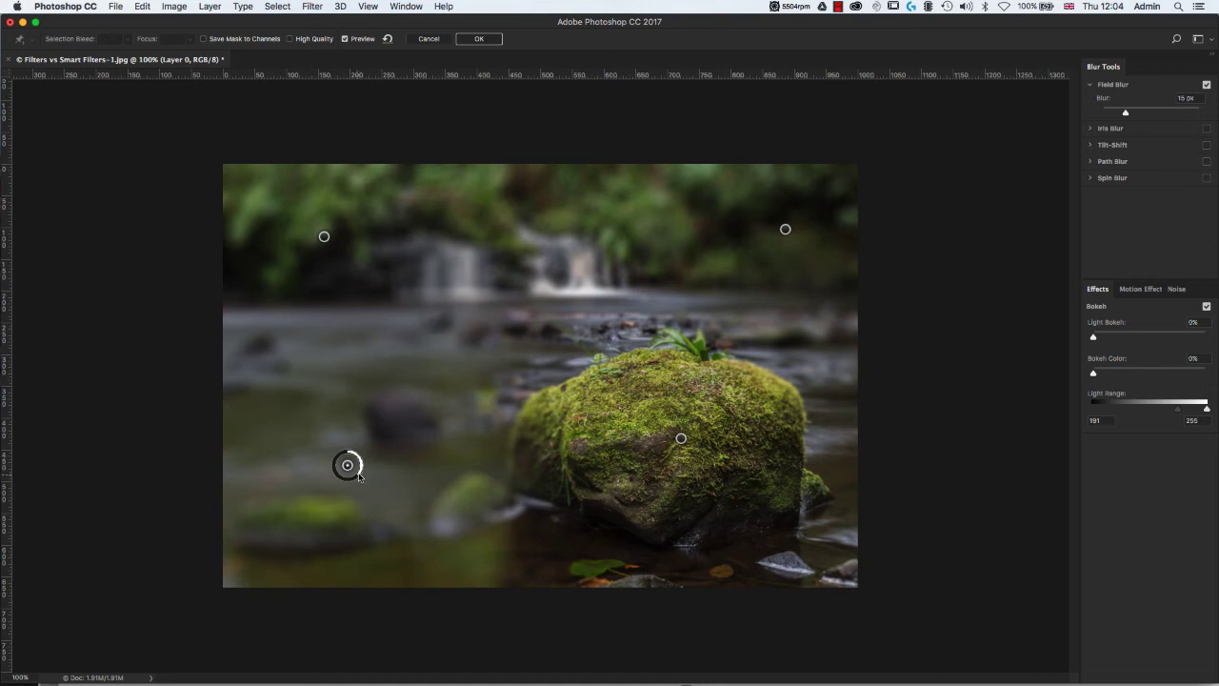
drag(359, 476, 363, 461)
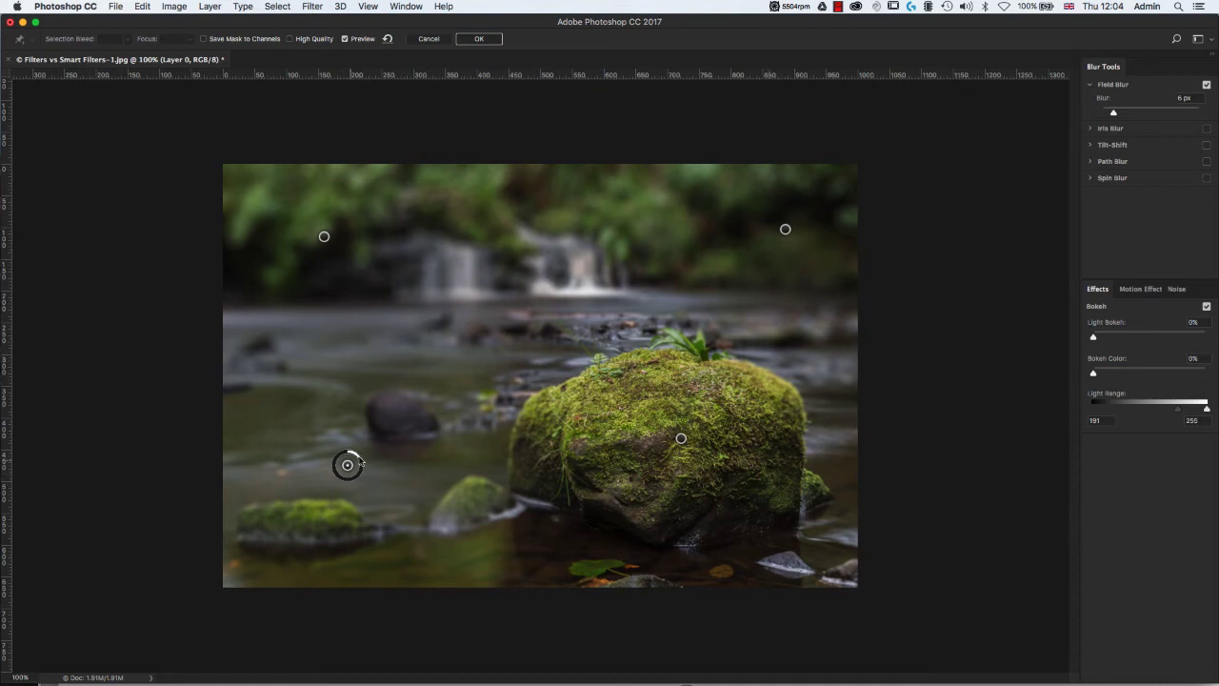
drag(359, 461, 354, 455)
Add a 7 px blur pin on the water above the dark rock and a 4 px pin below the waterfall, and apply the filter.
click(388, 358)
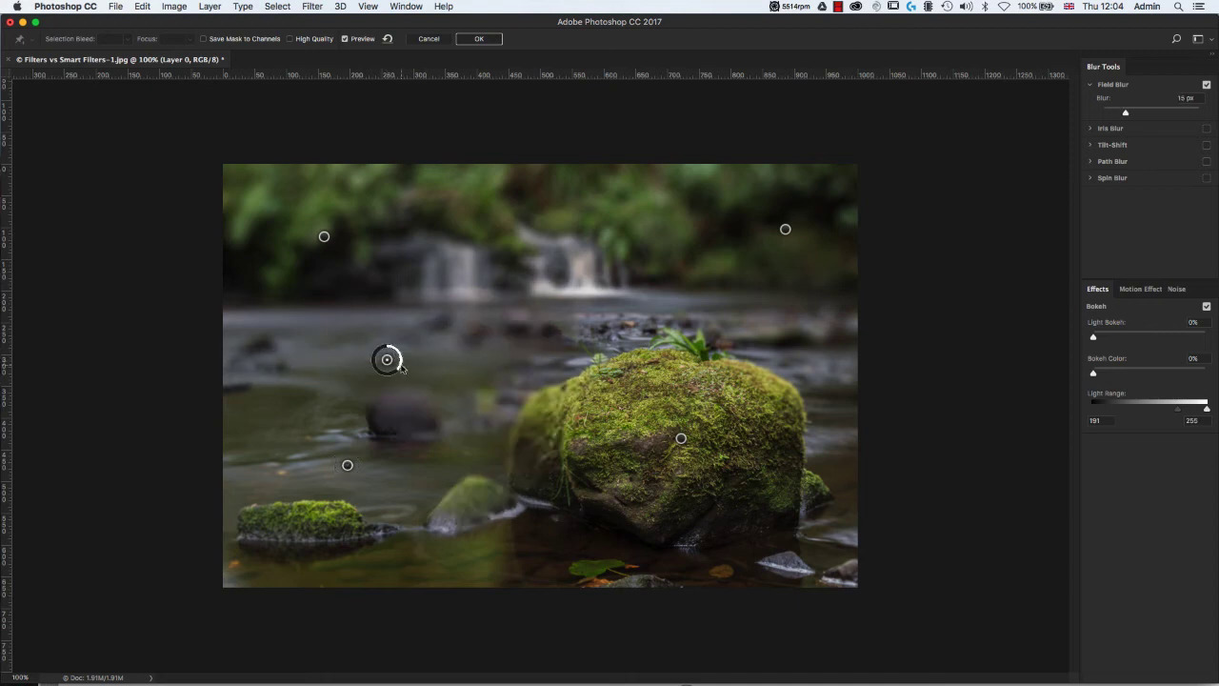
drag(399, 369, 403, 356)
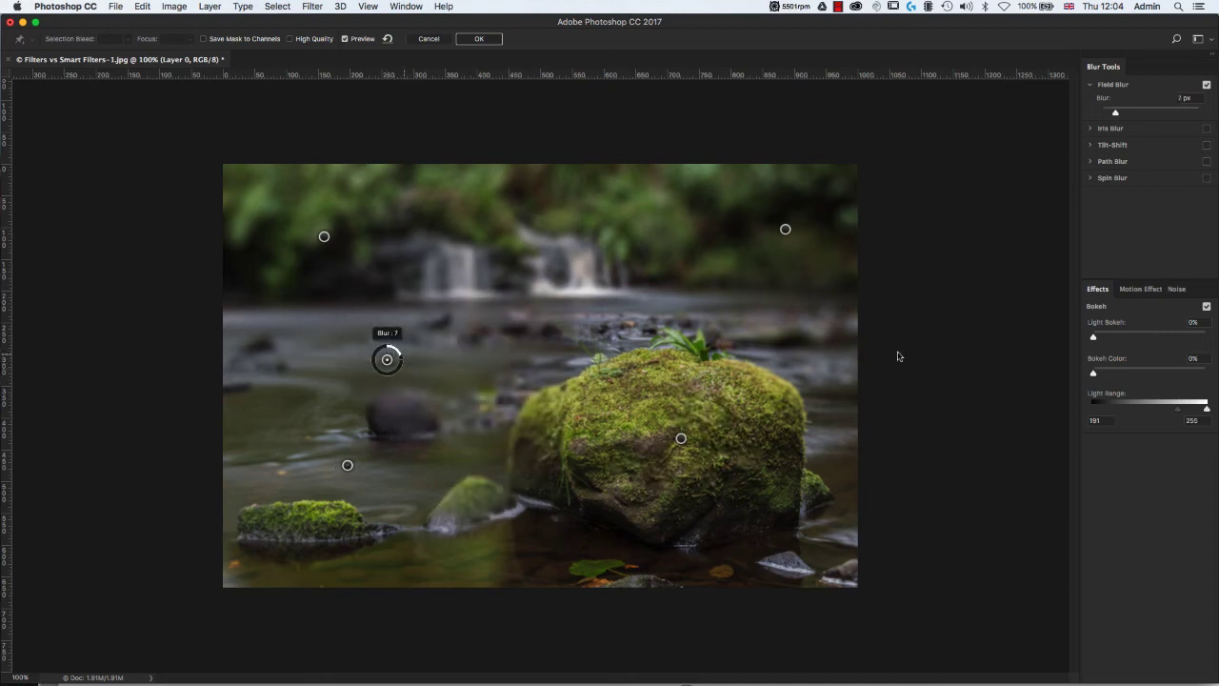
click(606, 321)
drag(619, 333, 616, 301)
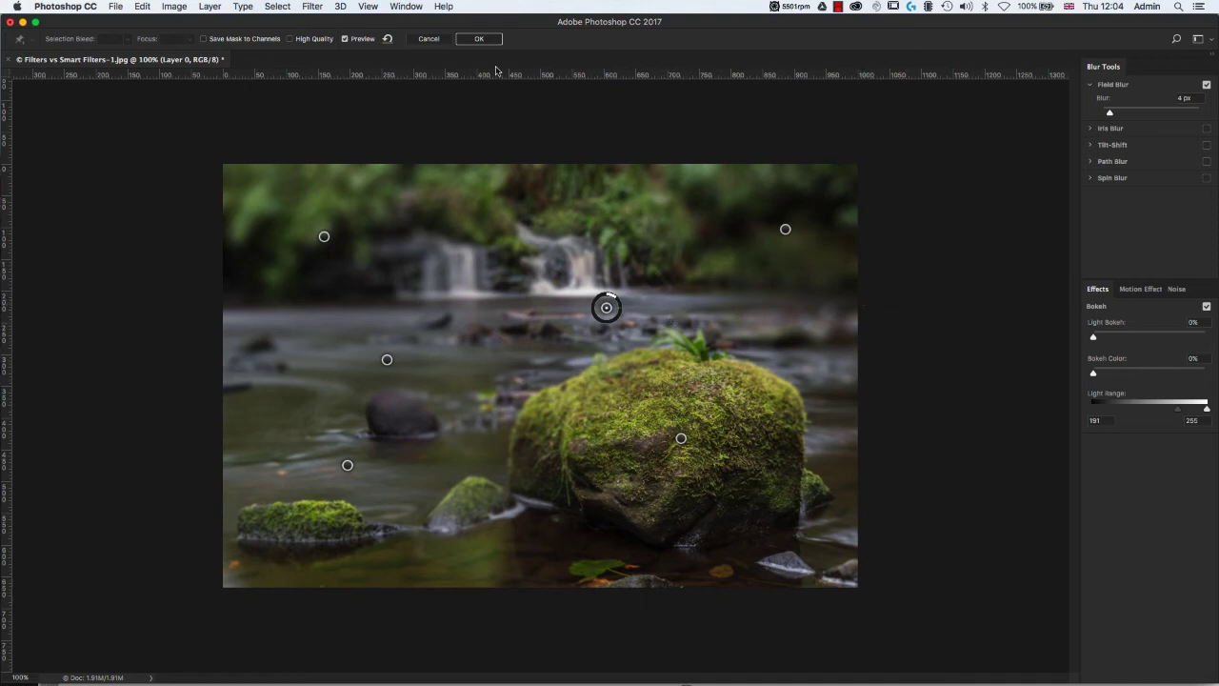
click(480, 41)
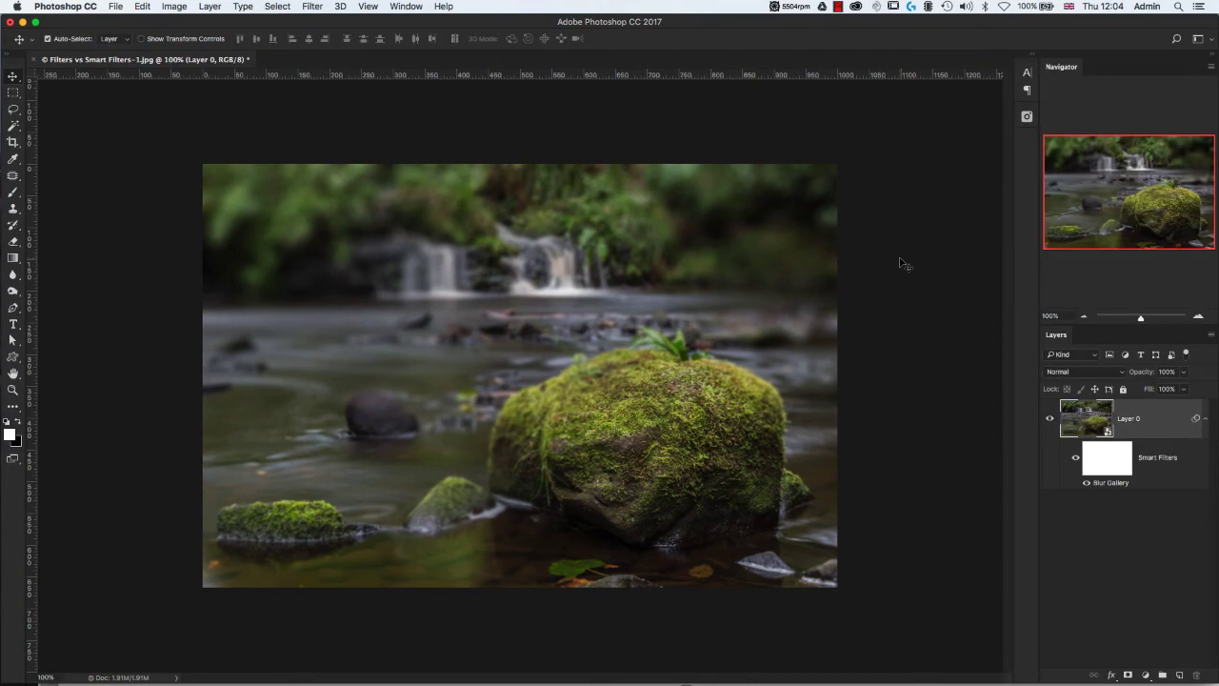